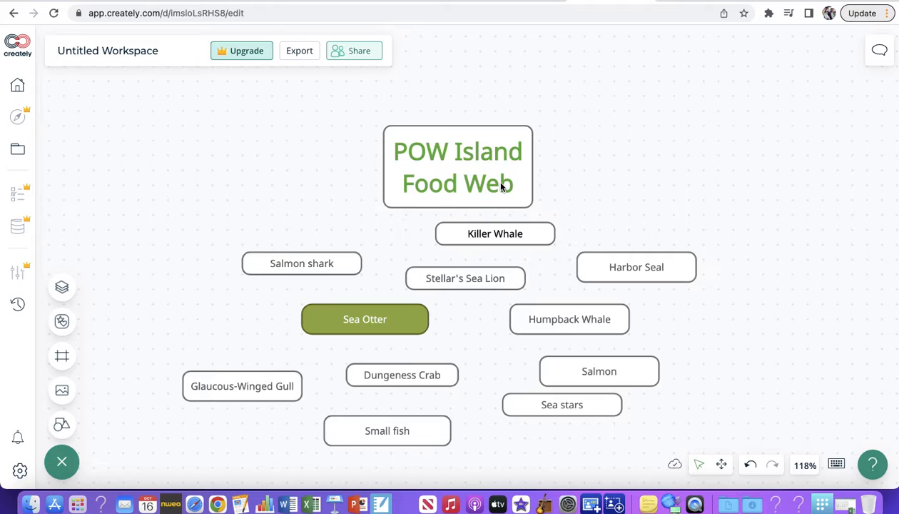
- Select the title text "POW Island Food Web" and view its available font sizes
{"action": "left_click", "coordinate": [385, 322]}
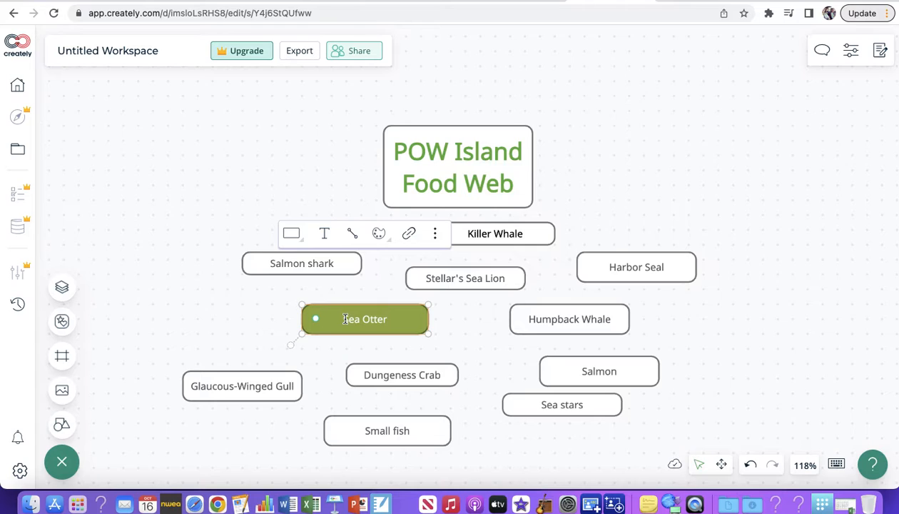
{"action": "left_click", "coordinate": [454, 180]}
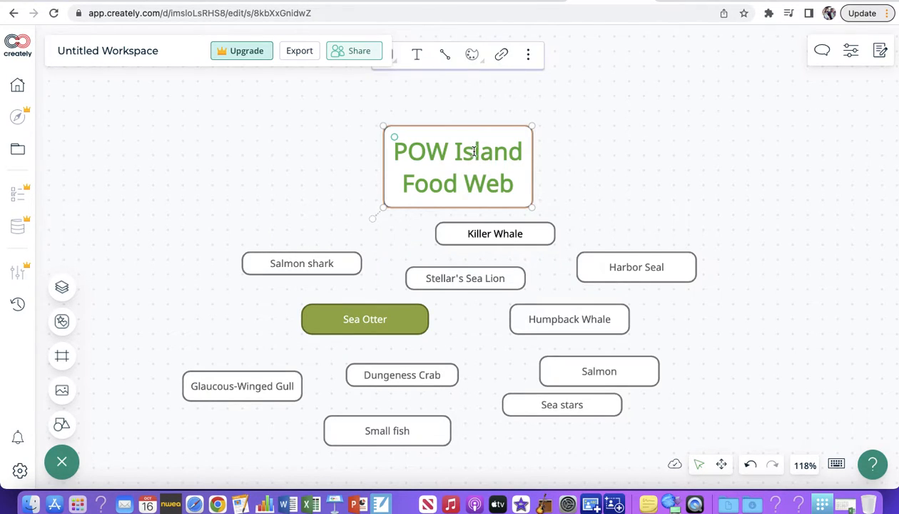
{"action": "double_click", "coordinate": [515, 187]}
{"action": "left_click_drag", "start_coordinate": [515, 186], "coordinate": [374, 151]}
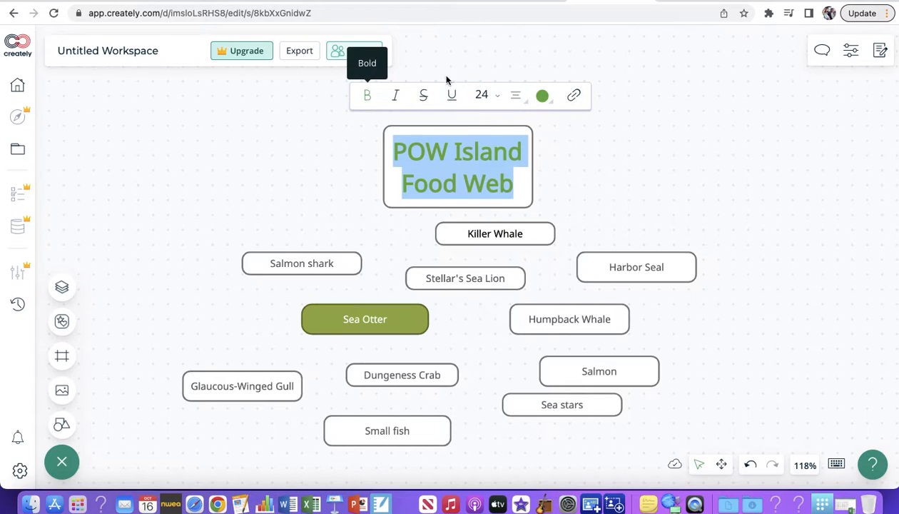
{"action": "left_click", "coordinate": [548, 99]}
{"action": "left_click", "coordinate": [493, 95]}
{"action": "left_click", "coordinate": [493, 95]}
{"action": "left_click", "coordinate": [493, 96]}
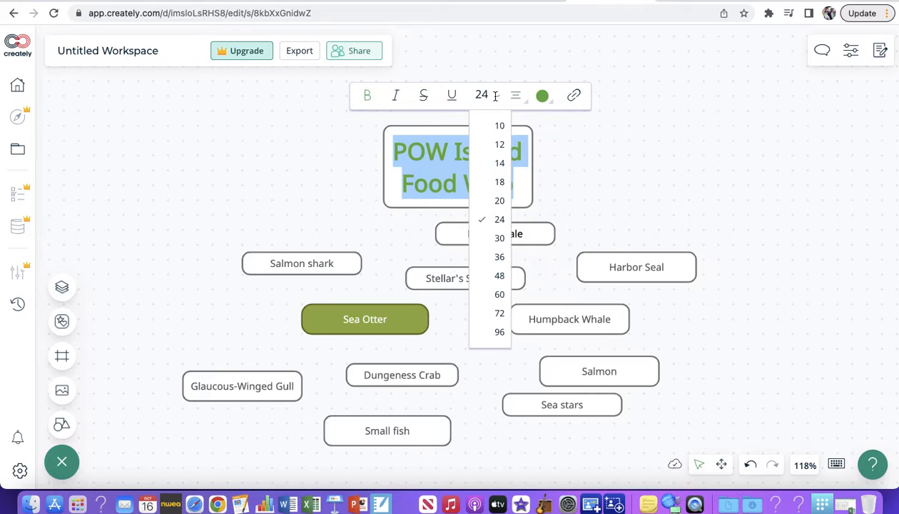
{"action": "left_click", "coordinate": [350, 128]}
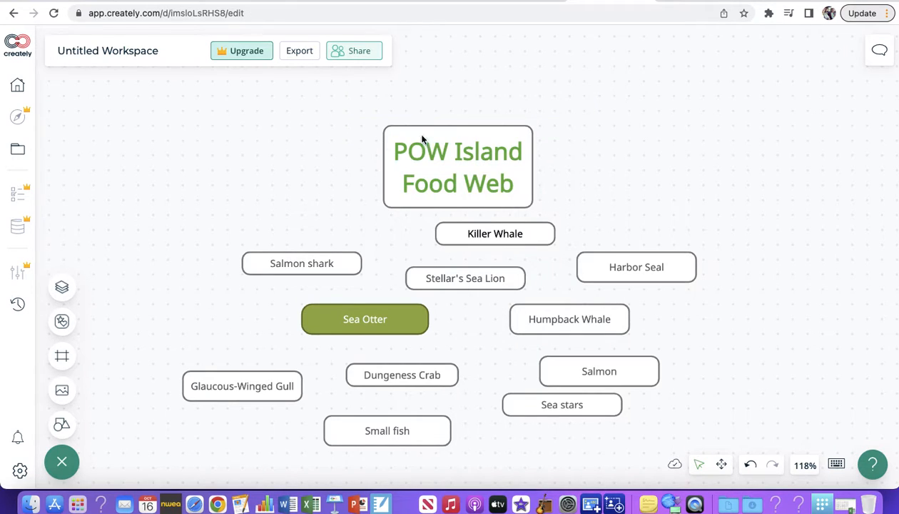
- Move the "POW Island Food Web" title box upward to leave a clear gap above Killer Whale
{"action": "left_click_drag", "start_coordinate": [470, 133], "coordinate": [449, 92]}
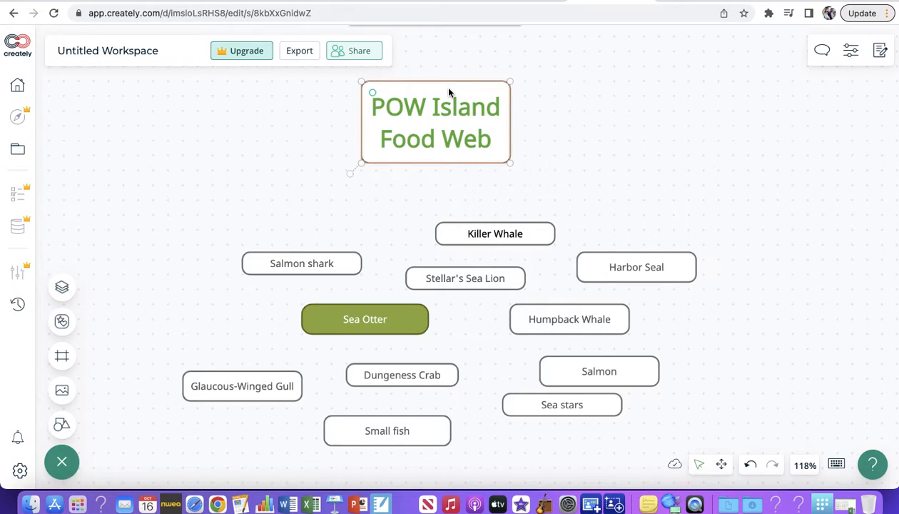
{"action": "left_click", "coordinate": [474, 198]}
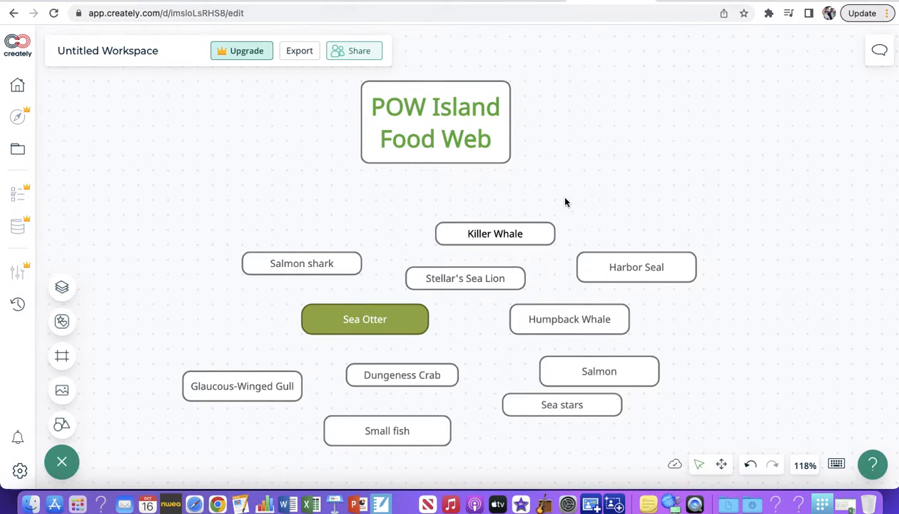
- Restyle the Sea Otter box with a white fill, grey outline and green text to match the title box
{"action": "left_click", "coordinate": [404, 326]}
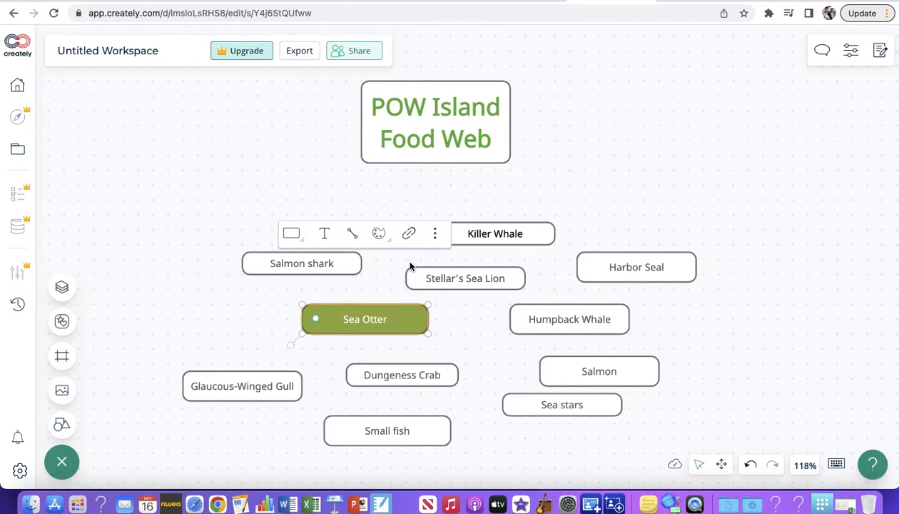
{"action": "left_click", "coordinate": [378, 234]}
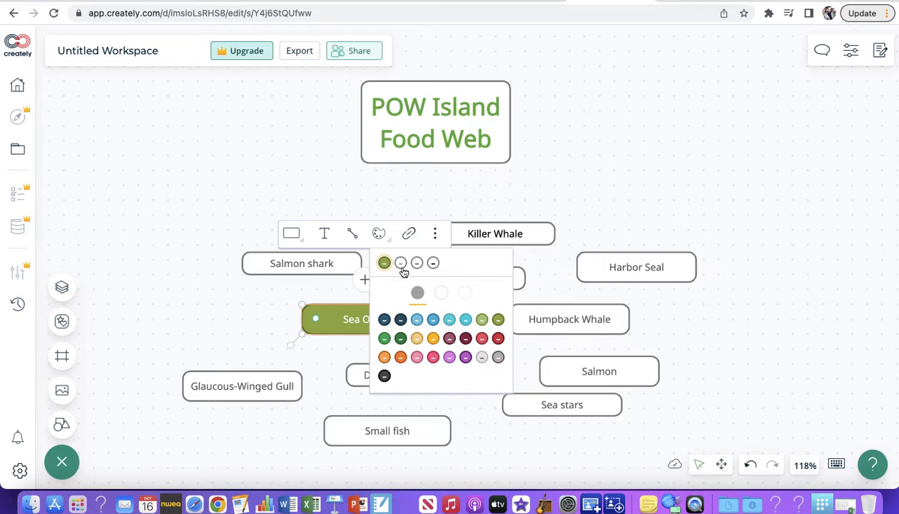
{"action": "left_click", "coordinate": [441, 293]}
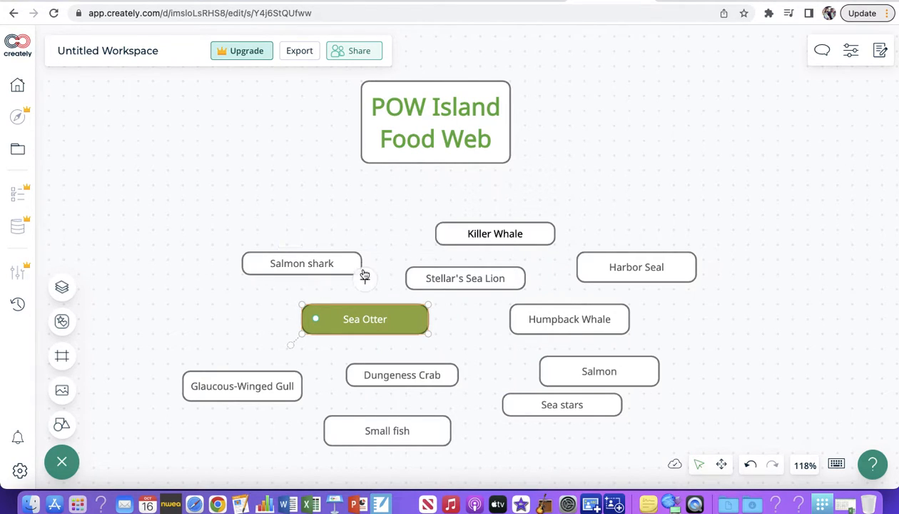
{"action": "left_click", "coordinate": [378, 235]}
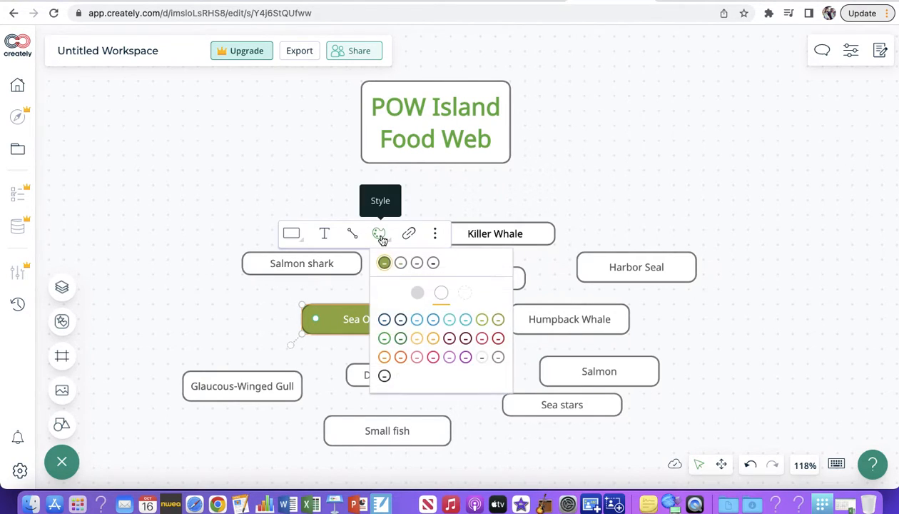
{"action": "left_click", "coordinate": [400, 263]}
{"action": "left_click", "coordinate": [261, 296]}
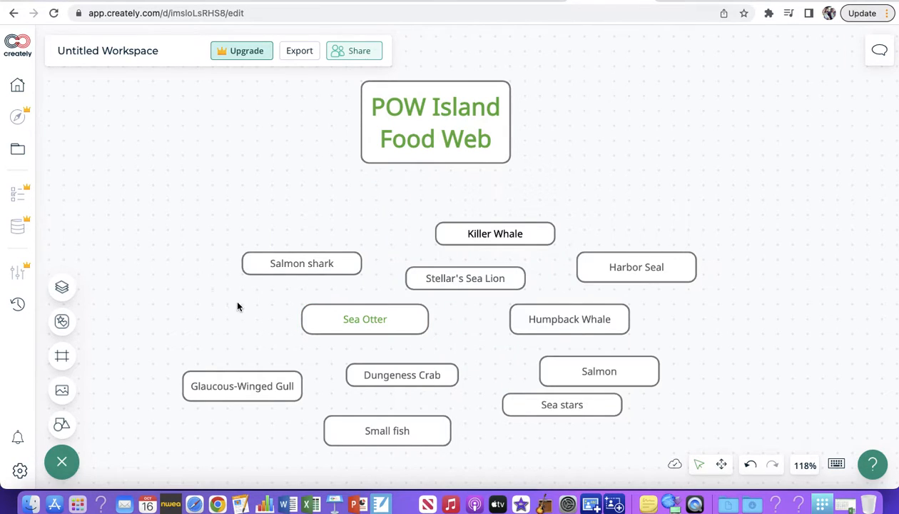
- Reduce the heights of the Sea Otter, Small fish and Salmon boxes
{"action": "left_click", "coordinate": [385, 311]}
{"action": "left_click_drag", "start_coordinate": [428, 305], "coordinate": [425, 320]}
{"action": "left_click", "coordinate": [448, 418]}
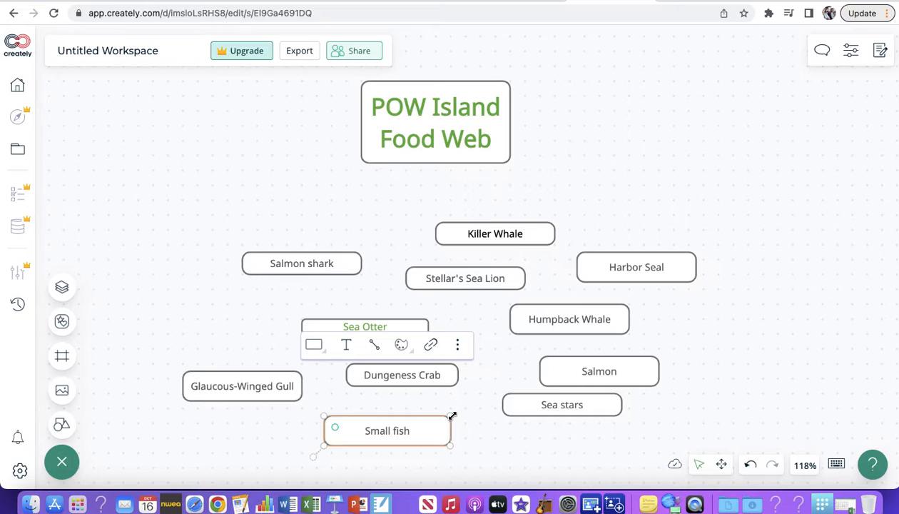
{"action": "left_click_drag", "start_coordinate": [452, 415], "coordinate": [451, 431]}
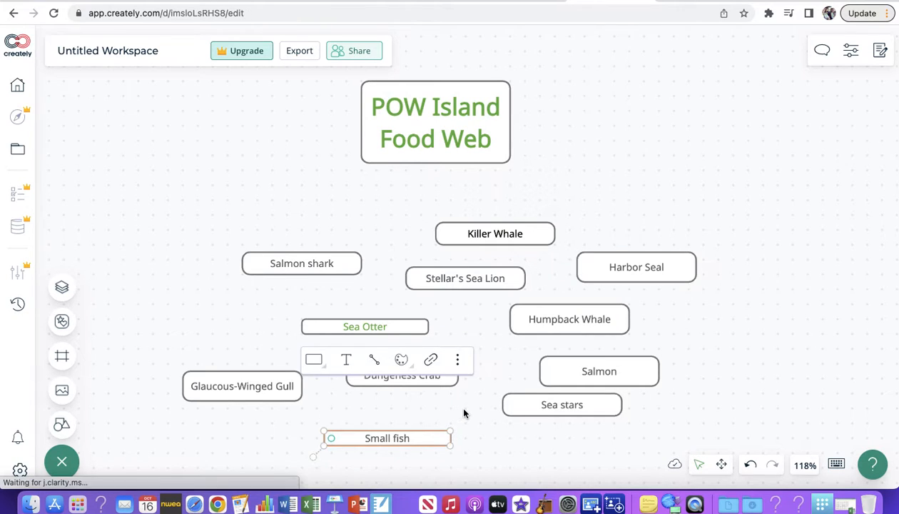
{"action": "left_click", "coordinate": [611, 368]}
{"action": "left_click_drag", "start_coordinate": [658, 356], "coordinate": [656, 363]}
{"action": "left_click", "coordinate": [455, 179]}
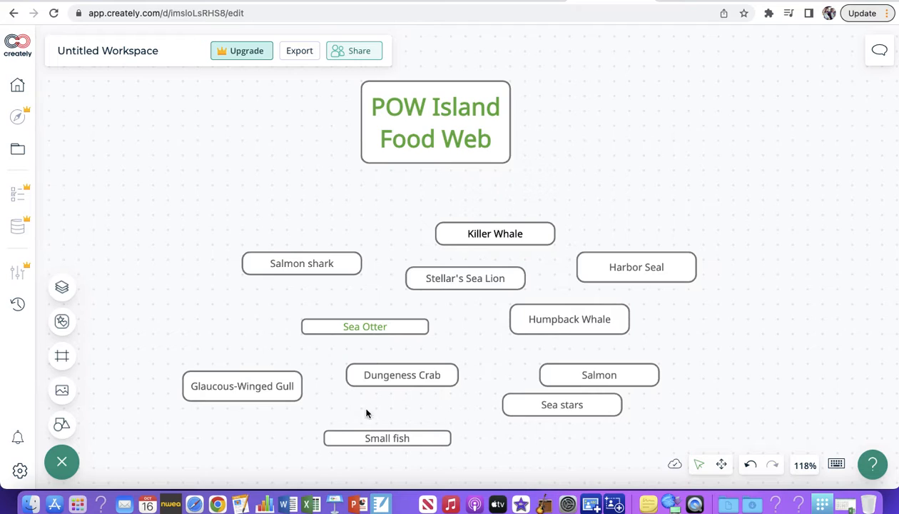
- Move the "Algae, Plankton" box up to just below the Small fish box
{"action": "scroll", "coordinate": [425, 457], "scroll_direction": "down", "scroll_amount": 3}
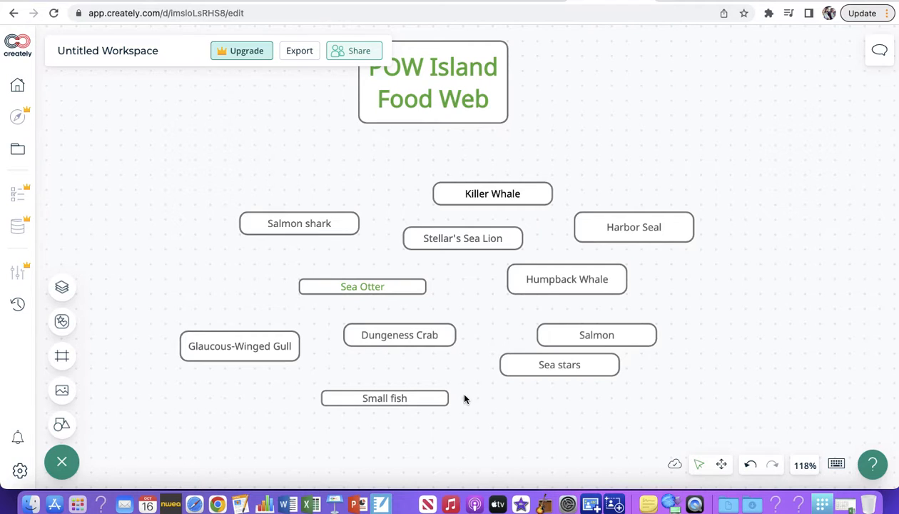
{"action": "scroll", "coordinate": [472, 398], "scroll_direction": "down", "scroll_amount": 5}
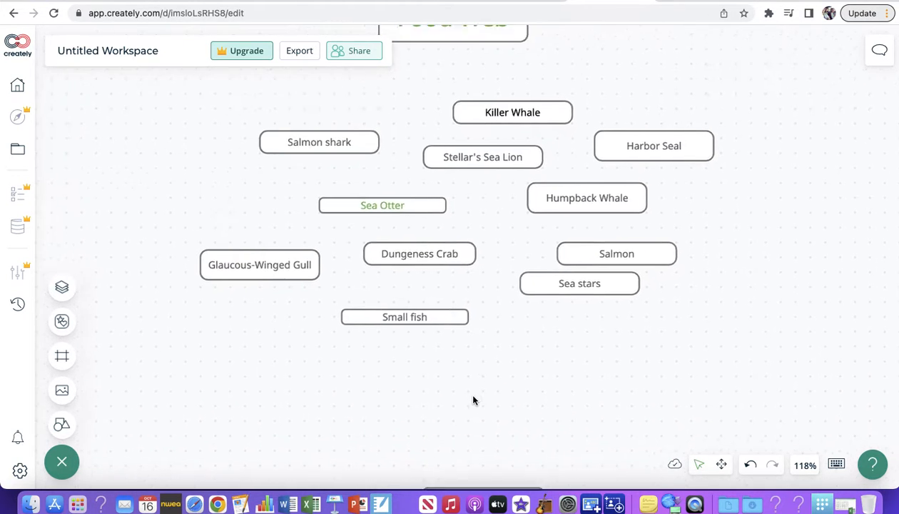
{"action": "scroll", "coordinate": [472, 400], "scroll_direction": "down", "scroll_amount": 2}
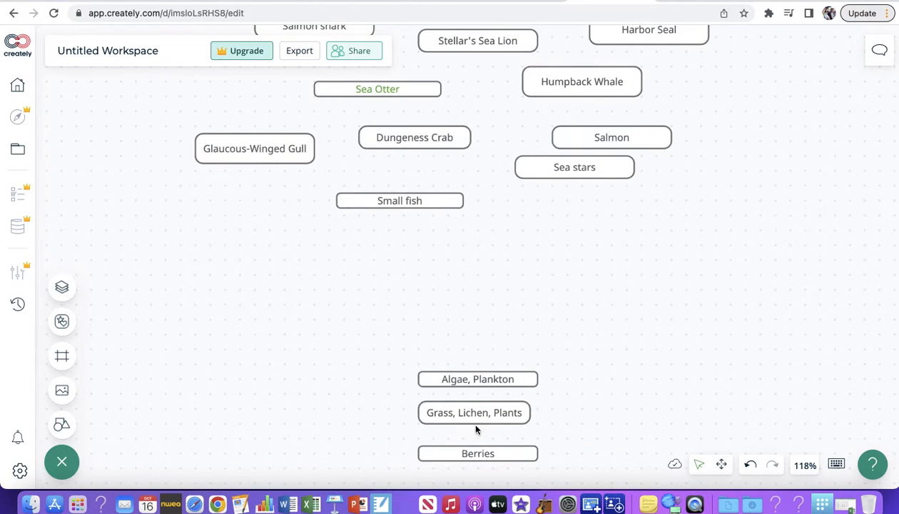
{"action": "scroll", "coordinate": [465, 323], "scroll_direction": "down", "scroll_amount": 1}
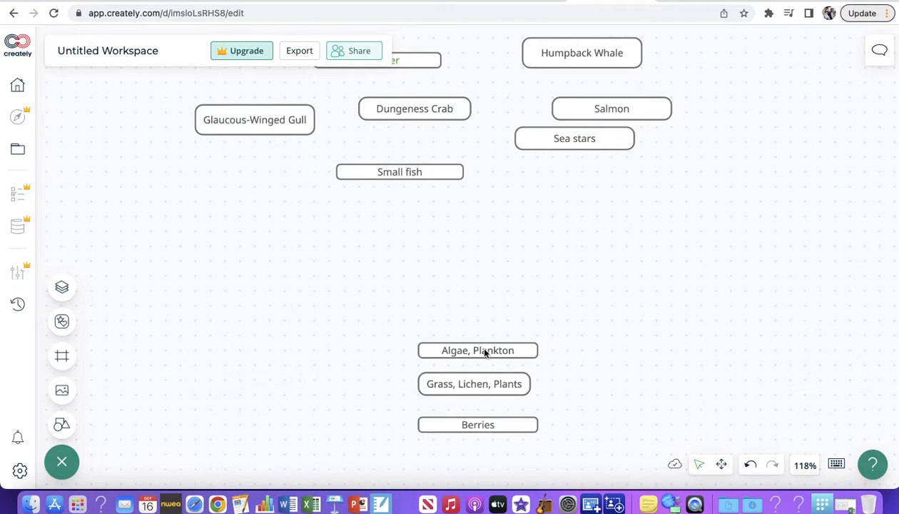
{"action": "left_click_drag", "start_coordinate": [484, 353], "coordinate": [476, 222]}
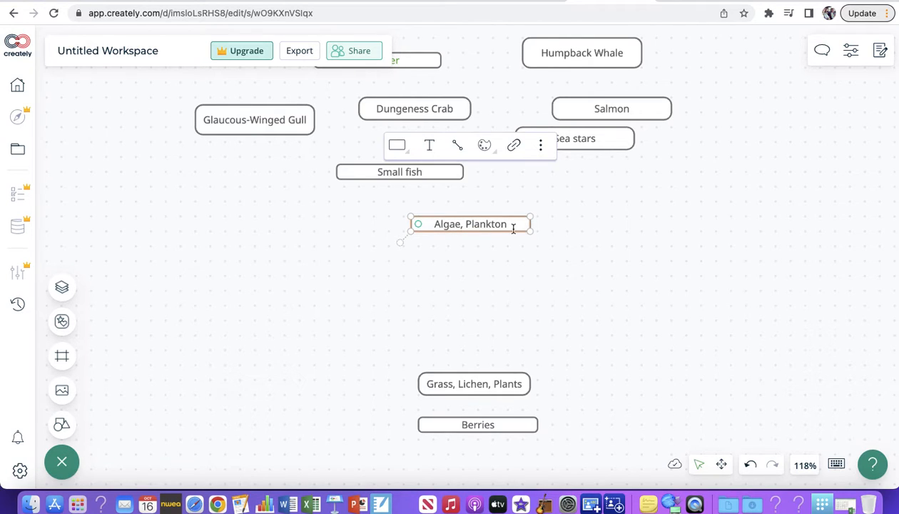
{"action": "left_click", "coordinate": [568, 221]}
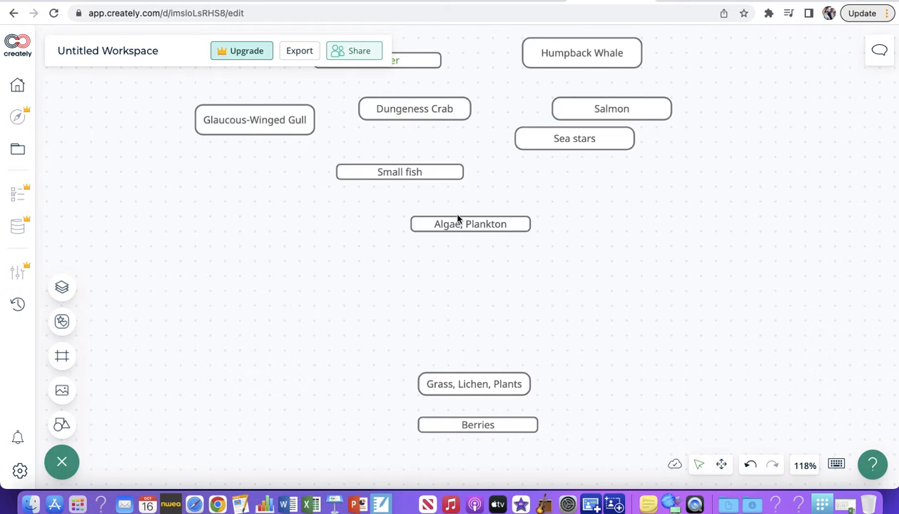
- Move the Berries and "Grass, Lichen, Plants" boxes up, side by side below "Algae, Plankton"
{"action": "scroll", "coordinate": [462, 140], "scroll_direction": "up", "scroll_amount": 5}
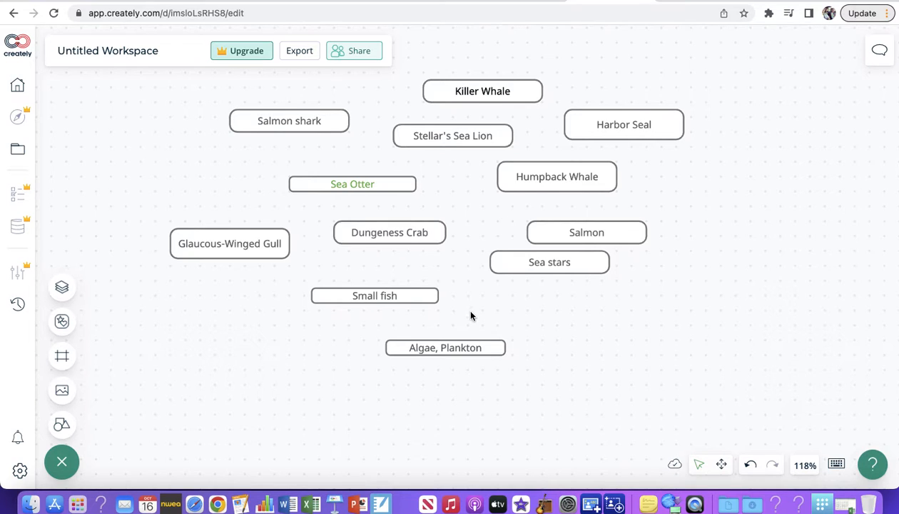
{"action": "scroll", "coordinate": [470, 316], "scroll_direction": "down", "scroll_amount": 6}
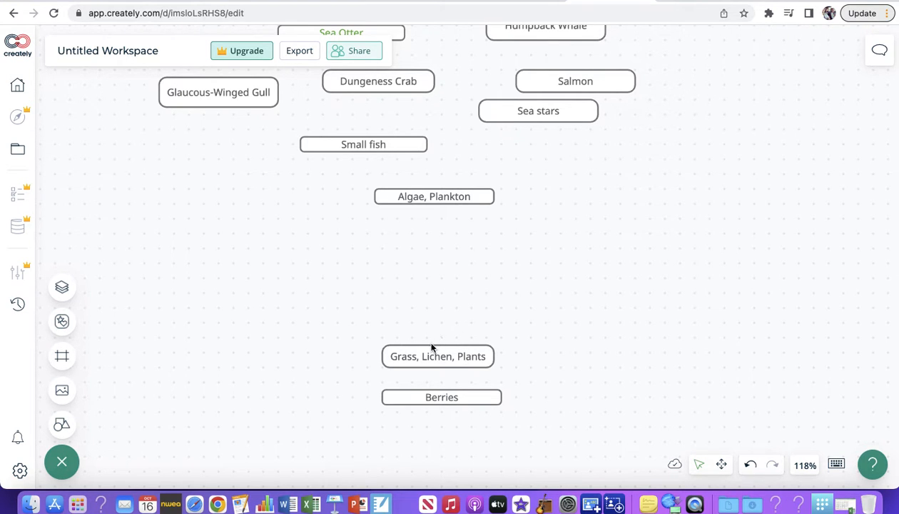
{"action": "scroll", "coordinate": [431, 347], "scroll_direction": "up", "scroll_amount": 5}
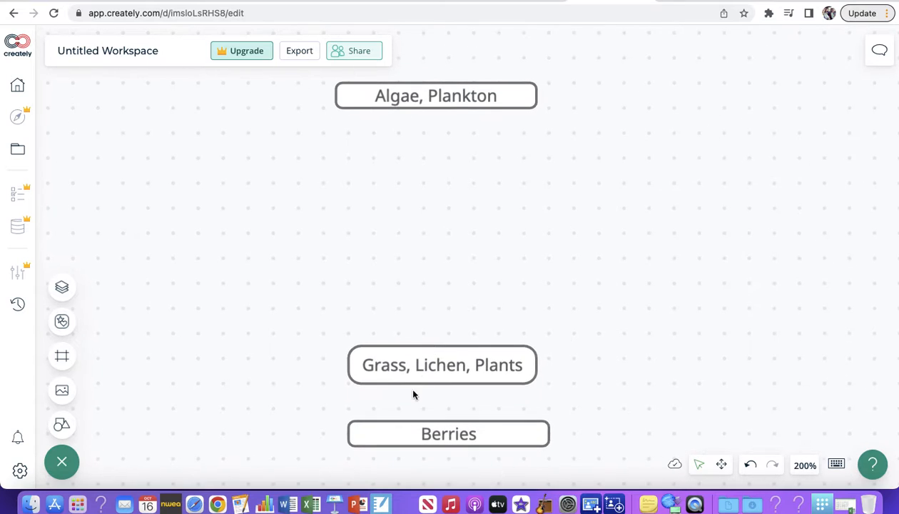
{"action": "left_click_drag", "start_coordinate": [442, 440], "coordinate": [251, 261]}
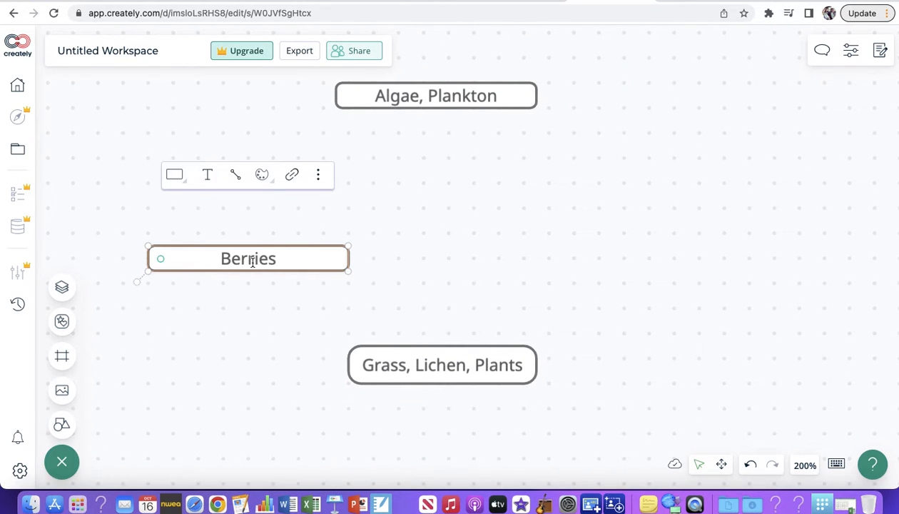
{"action": "left_click", "coordinate": [447, 367]}
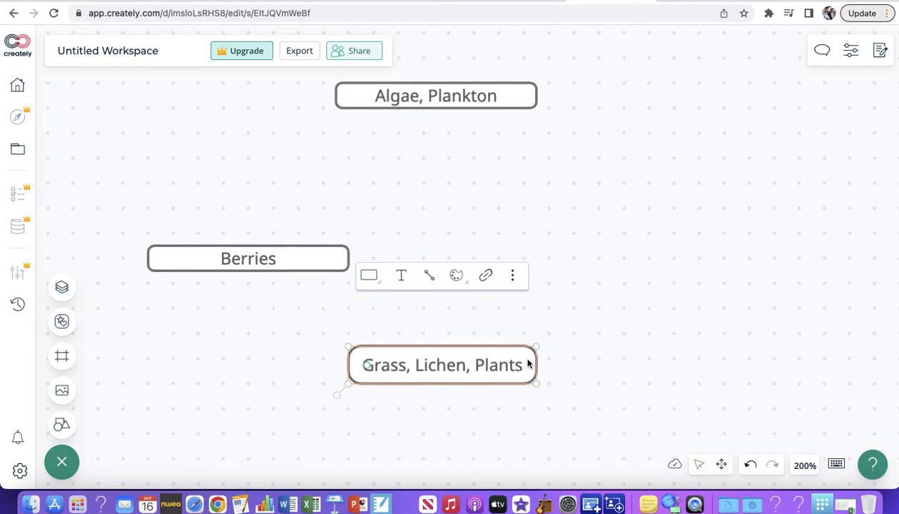
{"action": "left_click", "coordinate": [548, 355]}
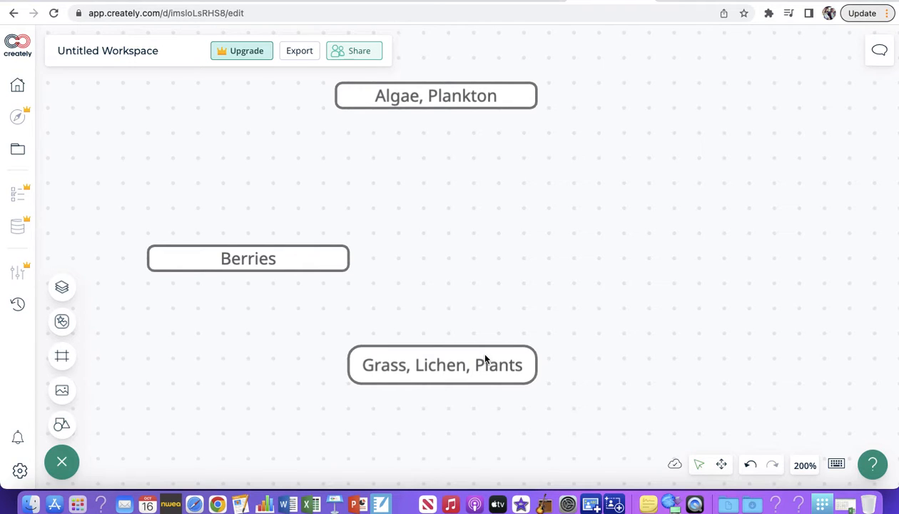
{"action": "left_click_drag", "start_coordinate": [454, 362], "coordinate": [492, 264]}
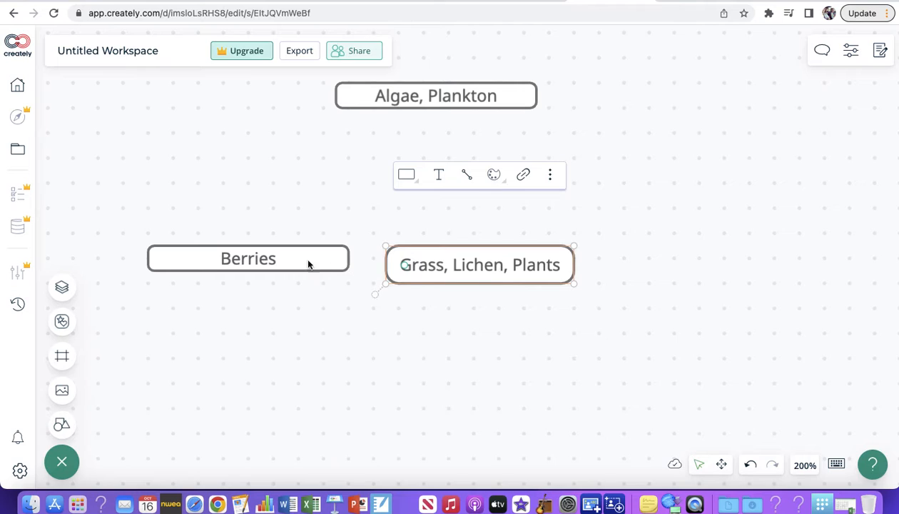
{"action": "left_click", "coordinate": [467, 307]}
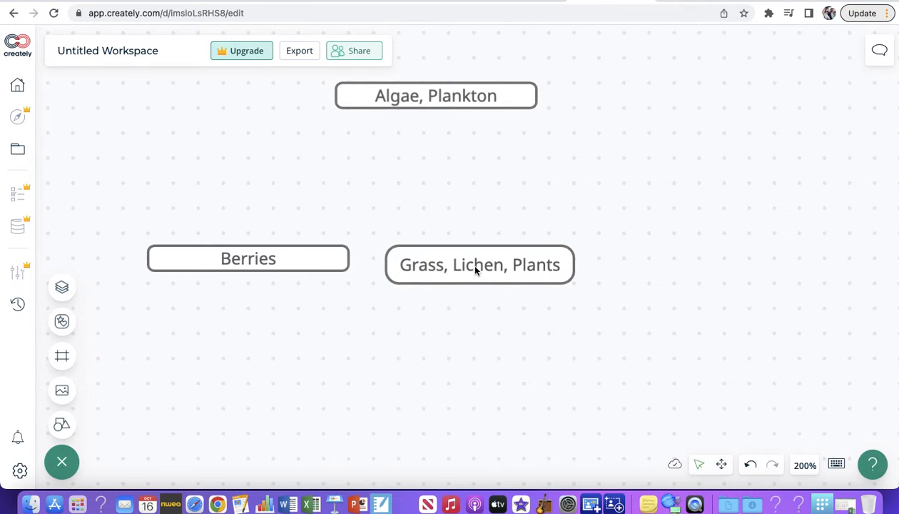
- Delete the "Grass, Lichen, Plants" and Berries boxes from the food web
{"action": "left_click", "coordinate": [475, 268]}
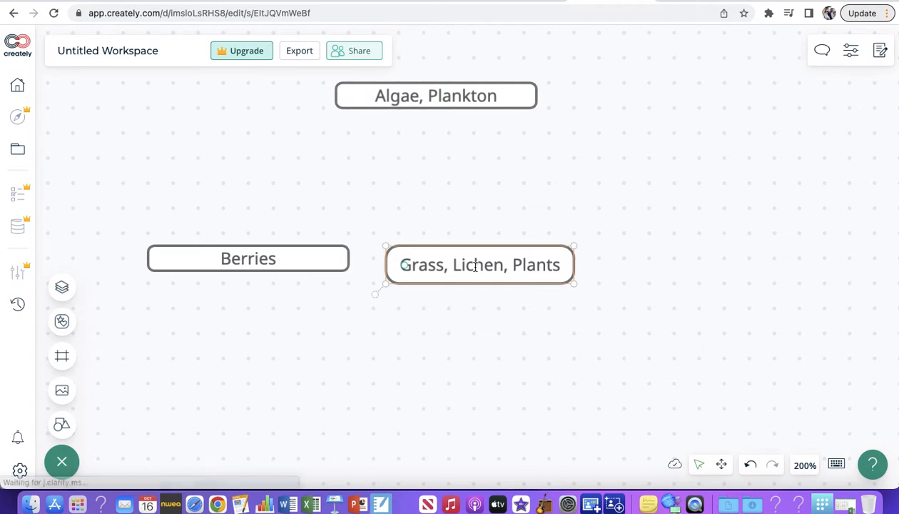
{"action": "key", "text": "BackSpace"}
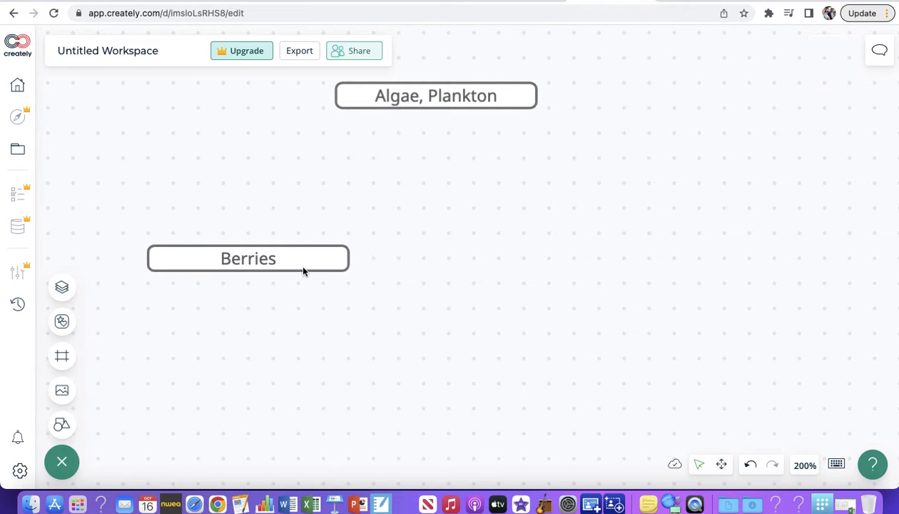
{"action": "left_click", "coordinate": [287, 257]}
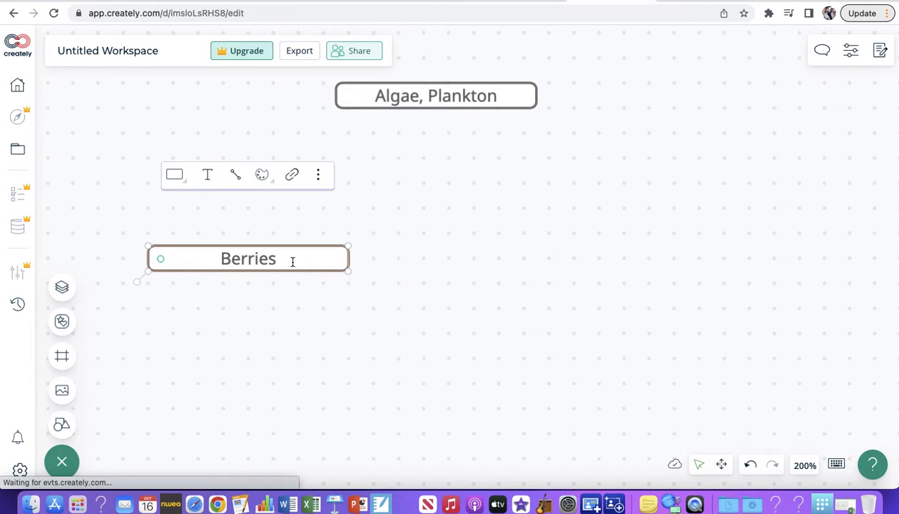
{"action": "key", "text": "BackSpace"}
- Draw a connector from the "Algae, Plankton" box up to the side of the Small fish box
{"action": "scroll", "coordinate": [408, 198], "scroll_direction": "up", "scroll_amount": 3}
{"action": "scroll", "coordinate": [407, 197], "scroll_direction": "down", "scroll_amount": 3}
{"action": "scroll", "coordinate": [407, 198], "scroll_direction": "down", "scroll_amount": 3}
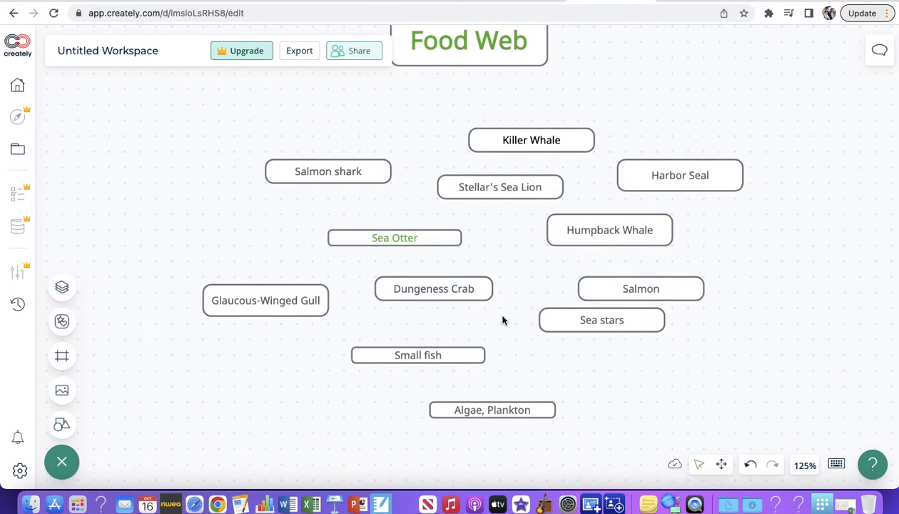
{"action": "scroll", "coordinate": [502, 317], "scroll_direction": "up", "scroll_amount": 2}
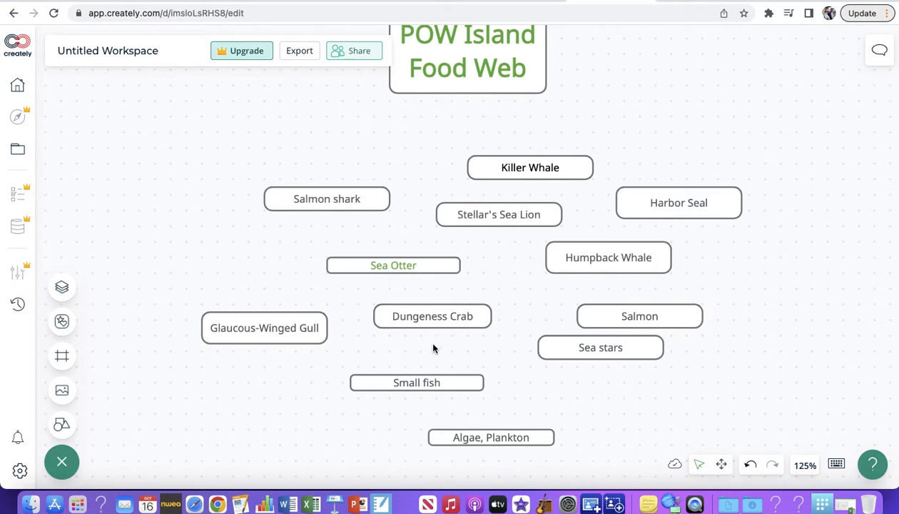
{"action": "left_click", "coordinate": [501, 438]}
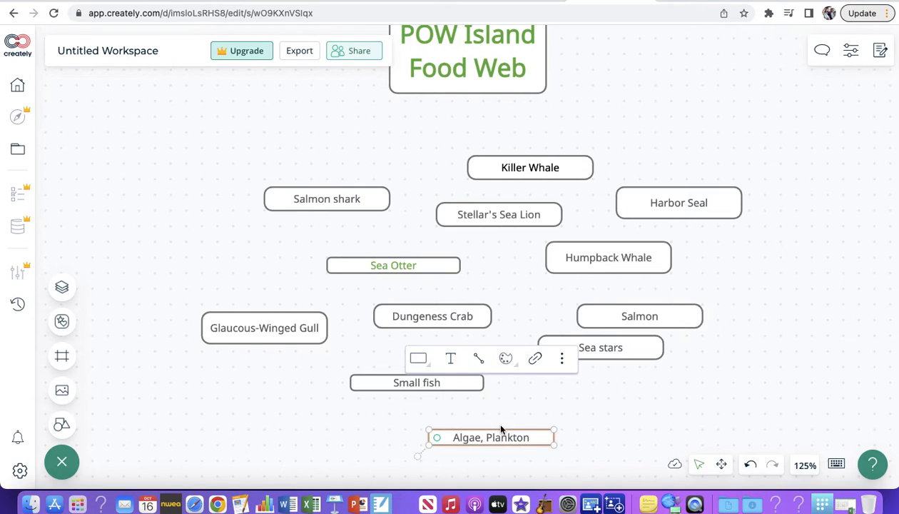
{"action": "left_click", "coordinate": [480, 362]}
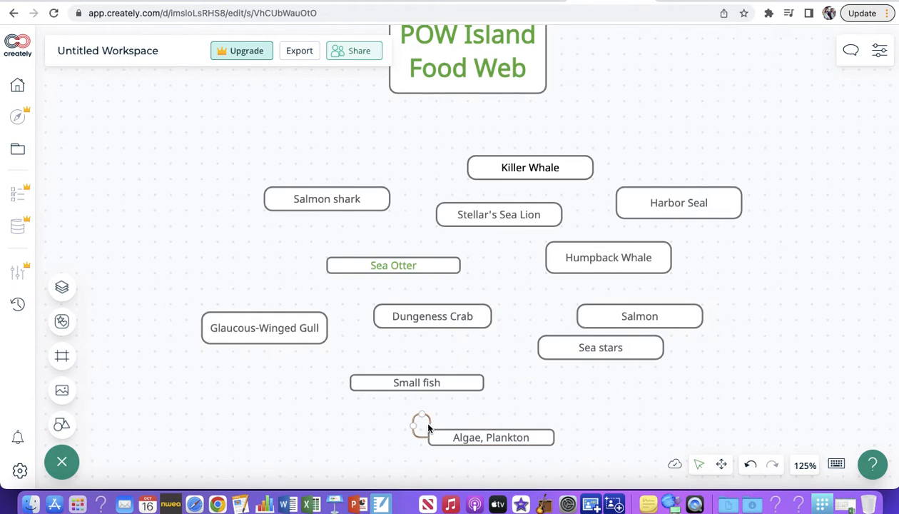
{"action": "left_click", "coordinate": [404, 390]}
{"action": "left_click", "coordinate": [404, 394]}
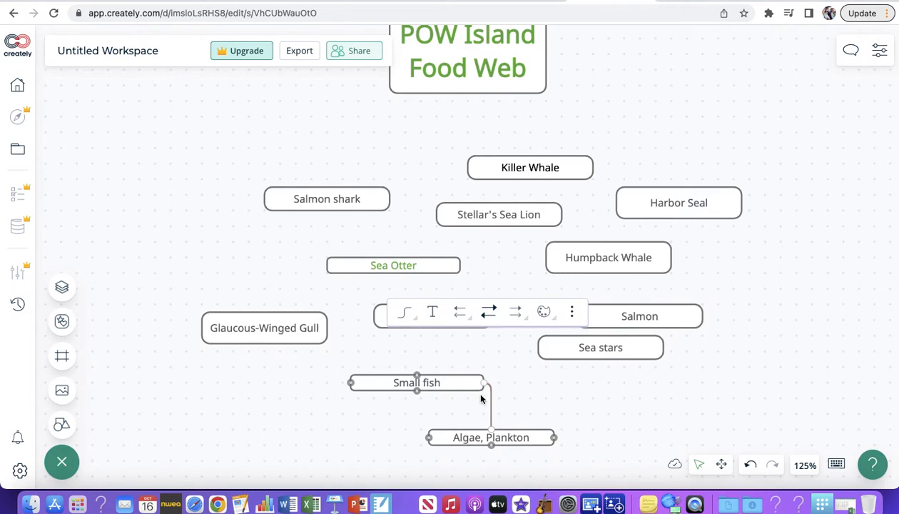
- Add a solid filled arrowhead to the Small fish end of the connector from "Algae, Plankton"
{"action": "left_click", "coordinate": [459, 314]}
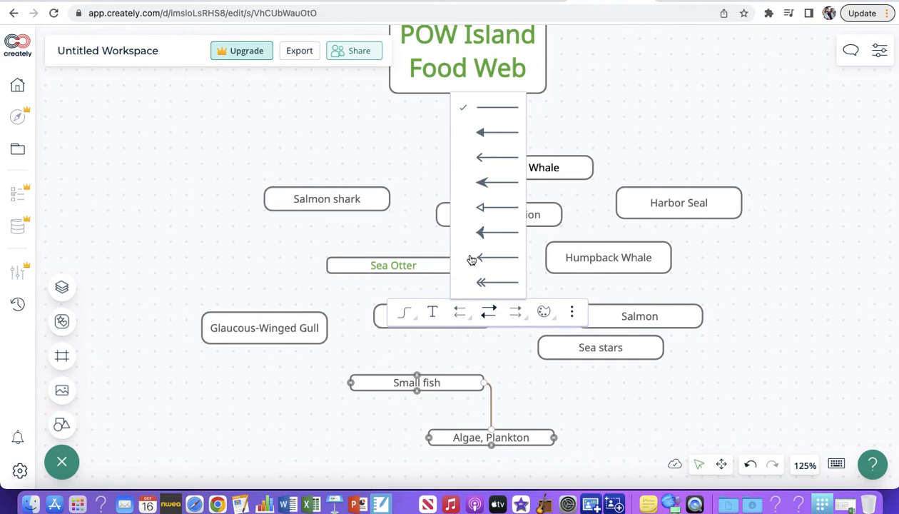
{"action": "left_click", "coordinate": [483, 135]}
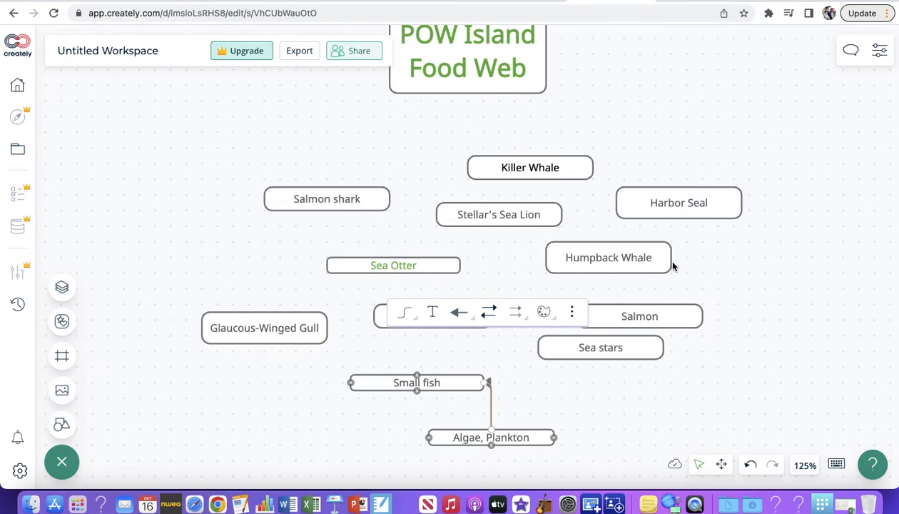
{"action": "left_click", "coordinate": [550, 381]}
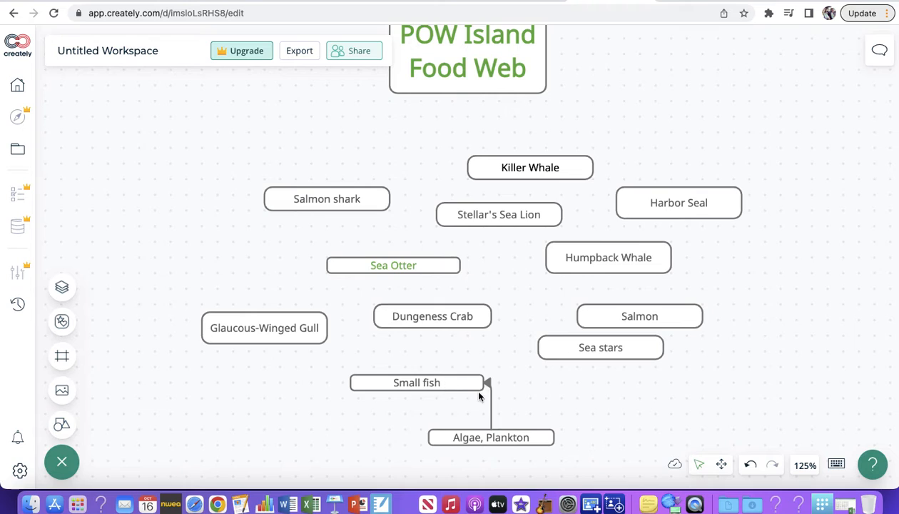
- Shift the connector's start point further right along the upper edge of the "Algae, Plankton" box
{"action": "left_click", "coordinate": [491, 410]}
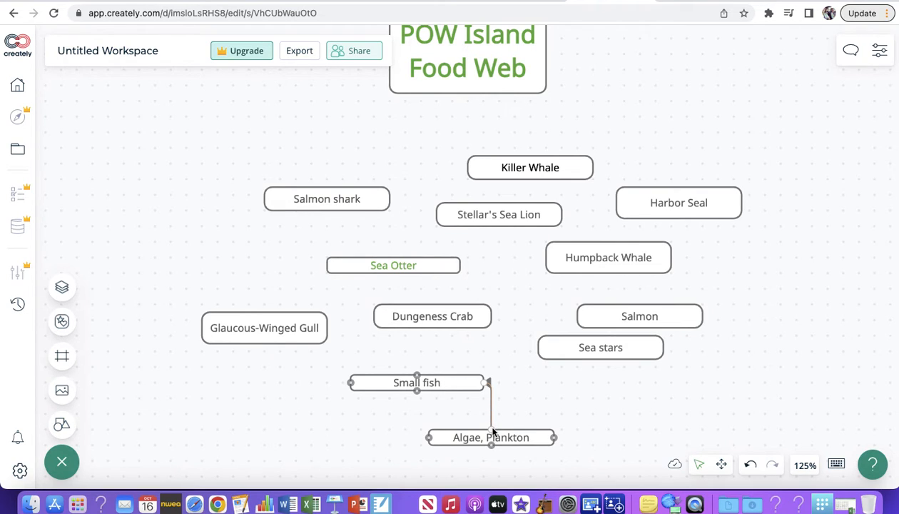
{"action": "left_click_drag", "start_coordinate": [491, 429], "coordinate": [519, 432]}
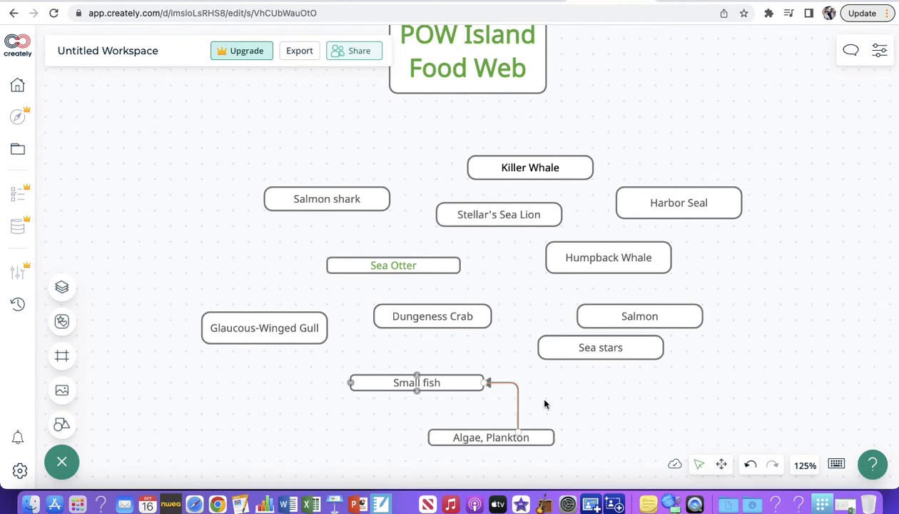
{"action": "left_click", "coordinate": [544, 404]}
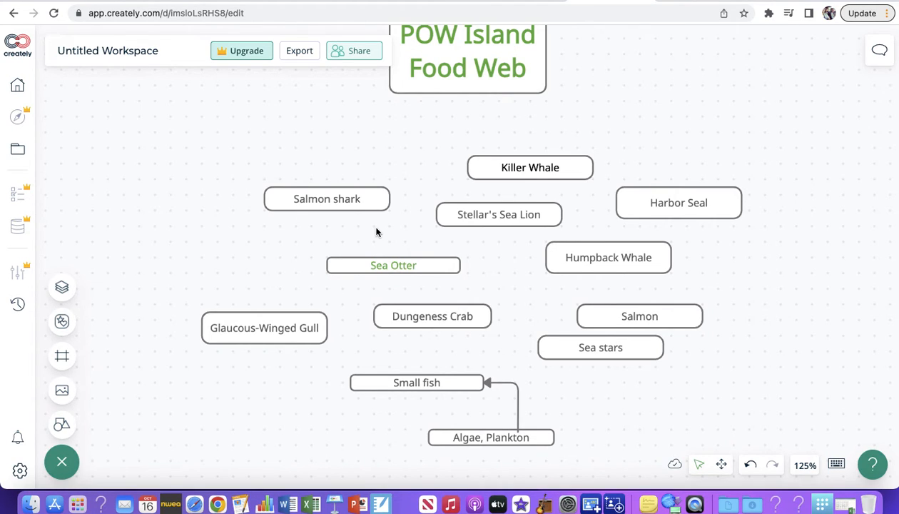
- Connect Small fish to Dungeness Crab with a connector whose solid filled arrowhead points to Dungeness Crab
{"action": "left_click", "coordinate": [395, 384]}
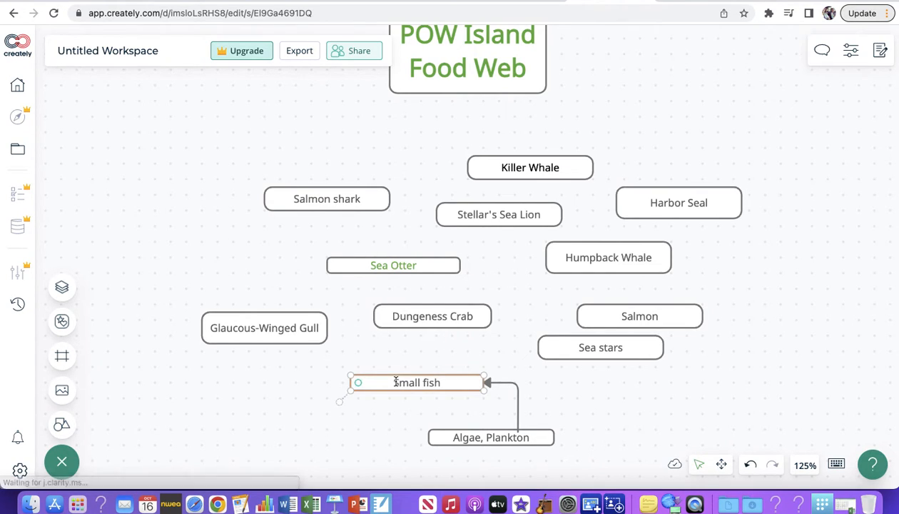
{"action": "left_click", "coordinate": [405, 307]}
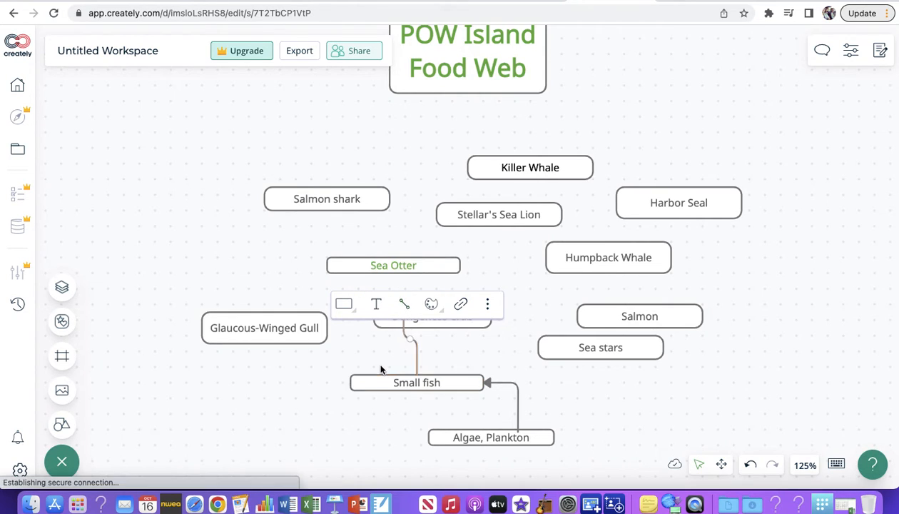
{"action": "left_click_drag", "start_coordinate": [407, 336], "coordinate": [402, 328]}
{"action": "left_click", "coordinate": [396, 258]}
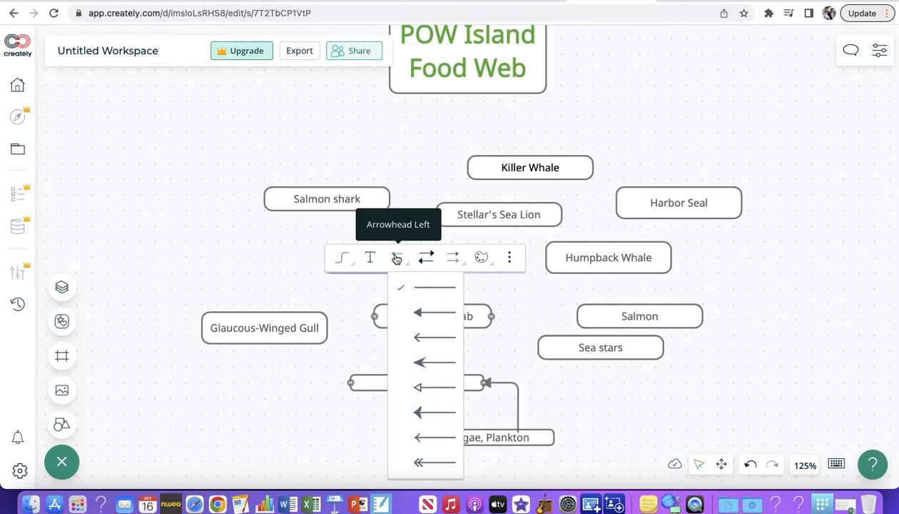
{"action": "left_click", "coordinate": [419, 312]}
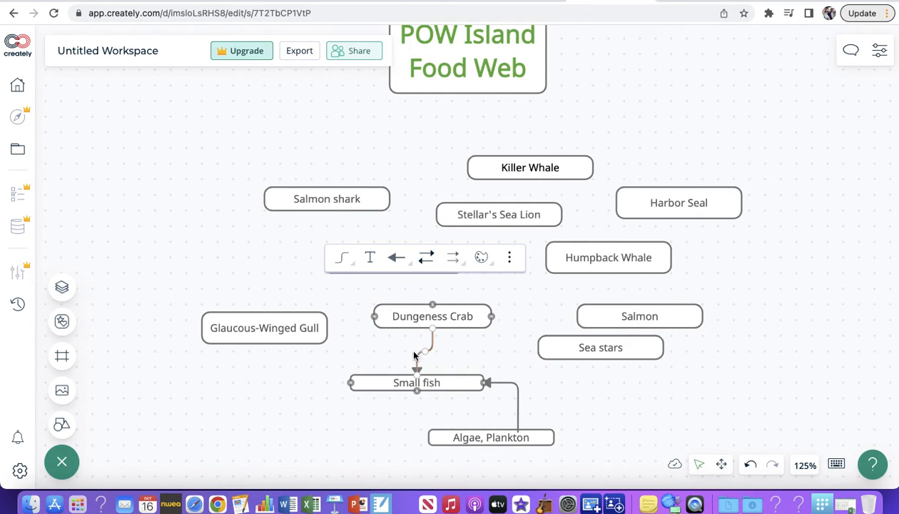
{"action": "left_click", "coordinate": [426, 257]}
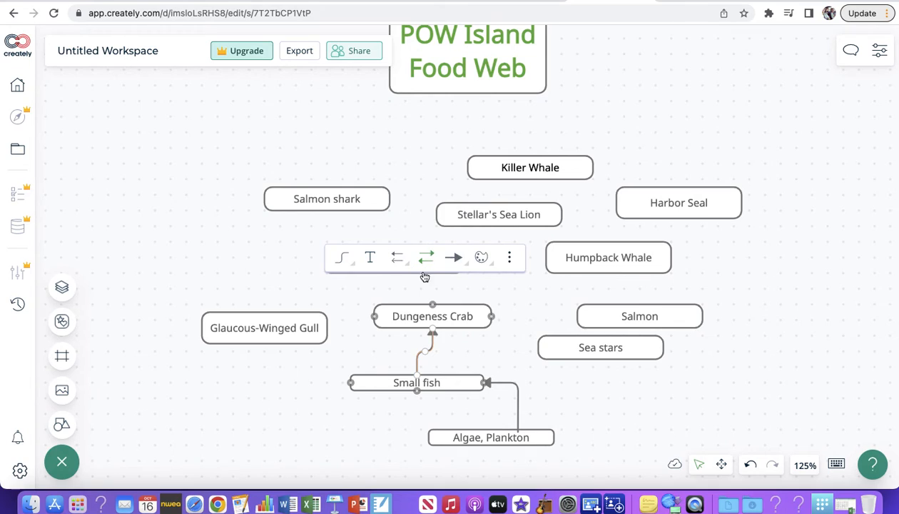
{"action": "left_click", "coordinate": [364, 351]}
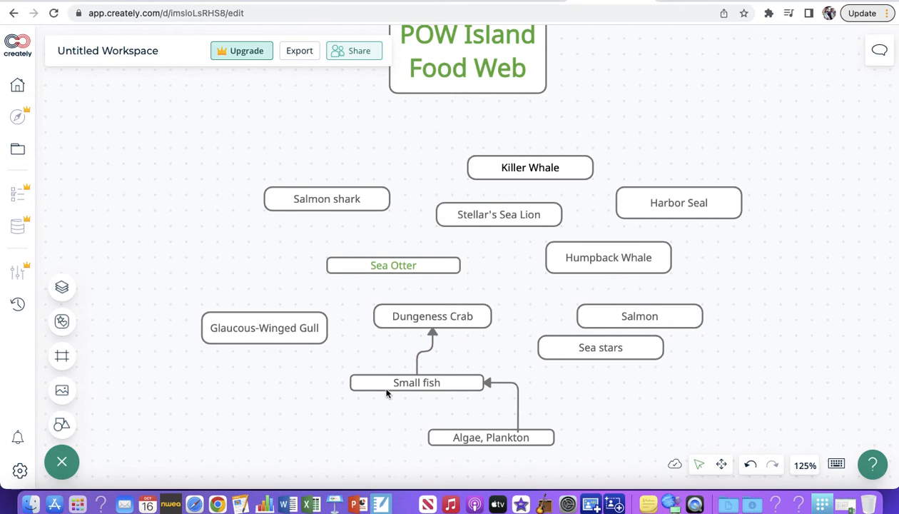
- Connect Small fish to Glaucous-Winged Gull with a connector whose solid filled arrowhead points to the gull box
{"action": "left_click", "coordinate": [370, 385]}
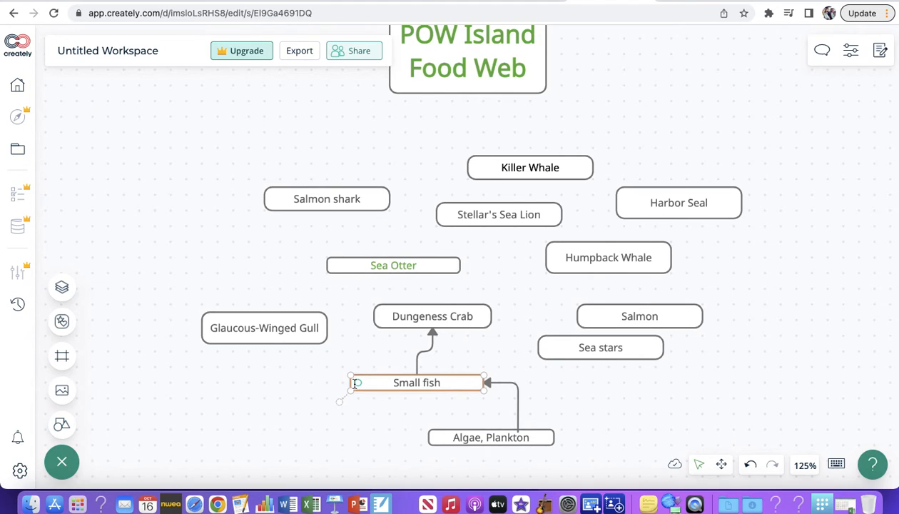
{"action": "left_click", "coordinate": [405, 306]}
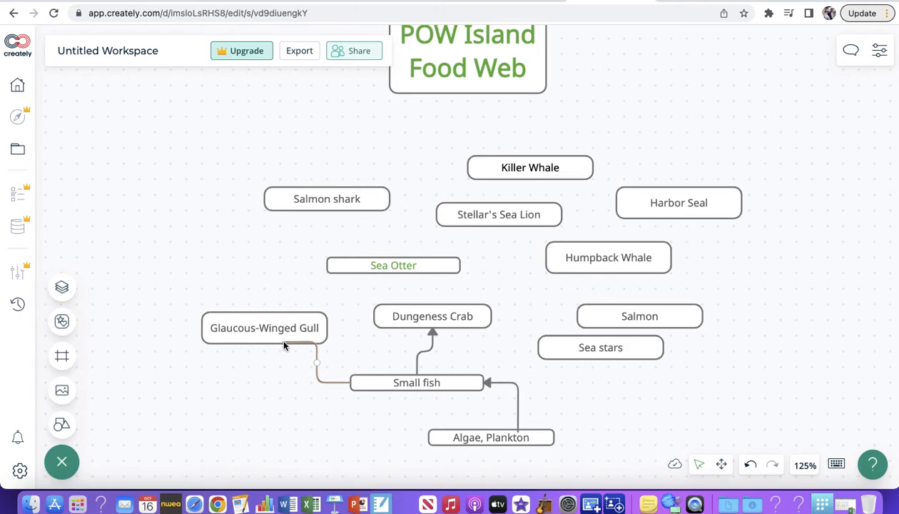
{"action": "left_click", "coordinate": [329, 332]}
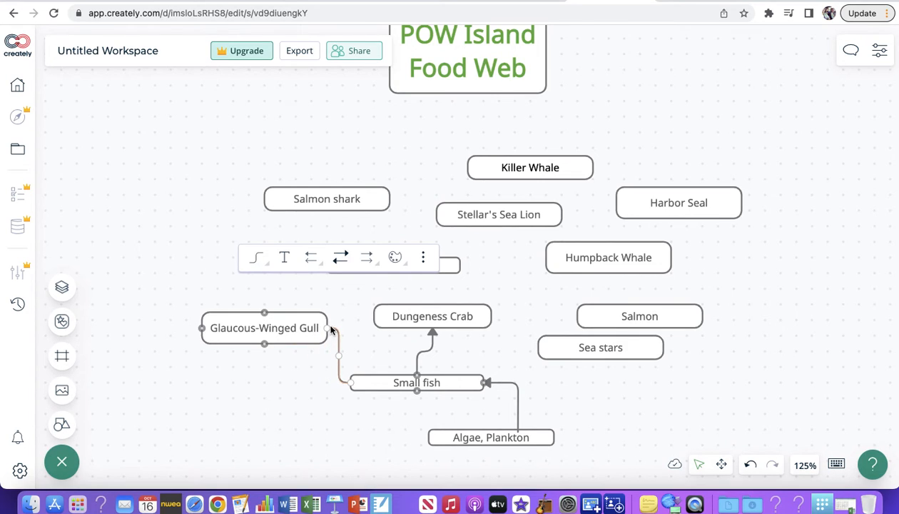
{"action": "left_click", "coordinate": [311, 257]}
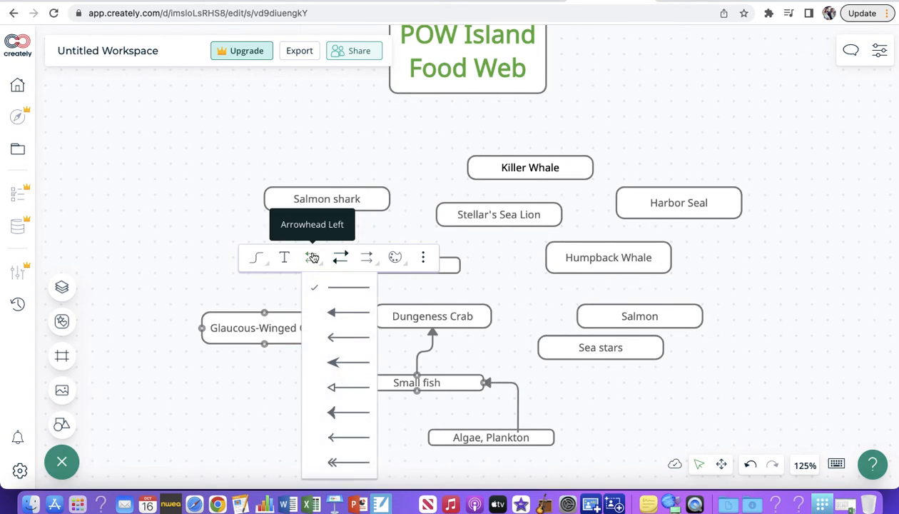
{"action": "left_click", "coordinate": [331, 322]}
{"action": "left_click", "coordinate": [352, 301]}
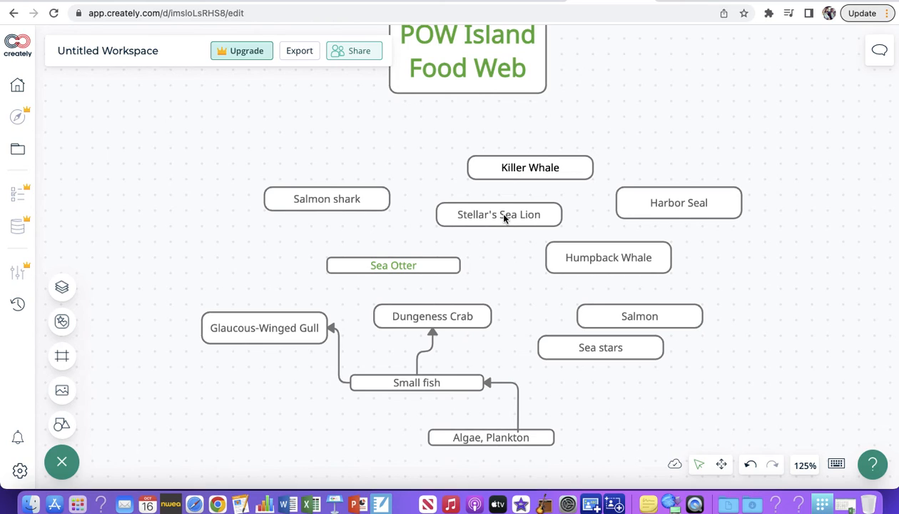
{"action": "scroll", "coordinate": [457, 135], "scroll_direction": "up", "scroll_amount": 1}
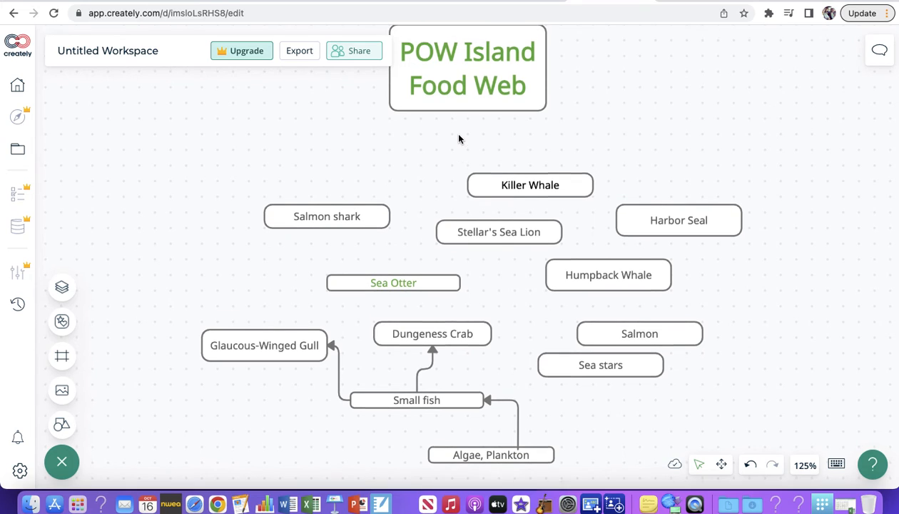